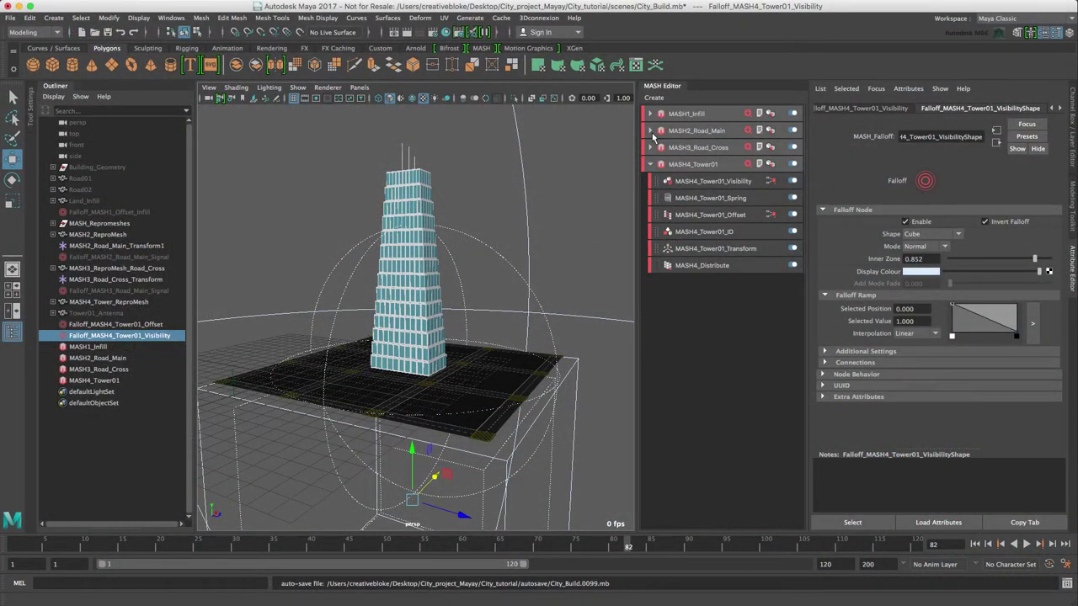
# Duplicate the MASH4_Tower01 network and collapse the original network's node list.
pyautogui.click(693, 172)
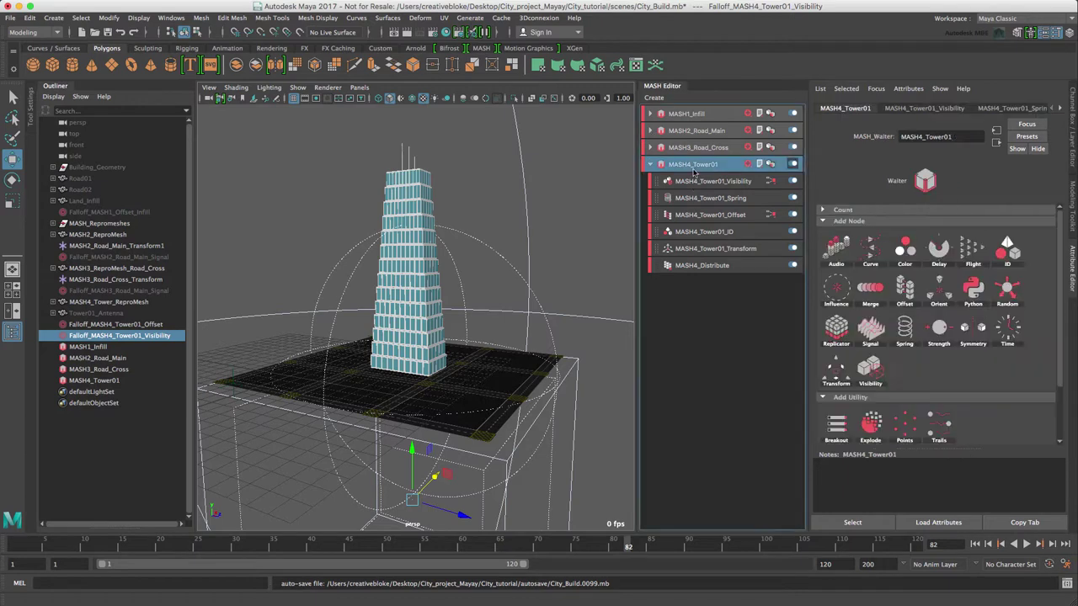
pyautogui.rightClick(694, 171)
pyautogui.click(719, 186)
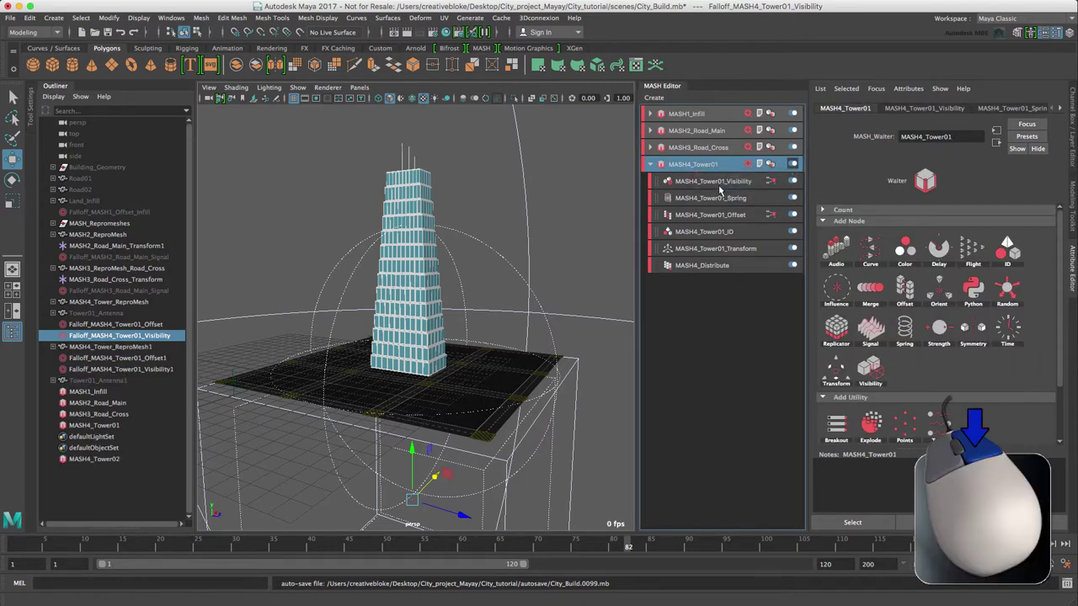
pyautogui.click(649, 165)
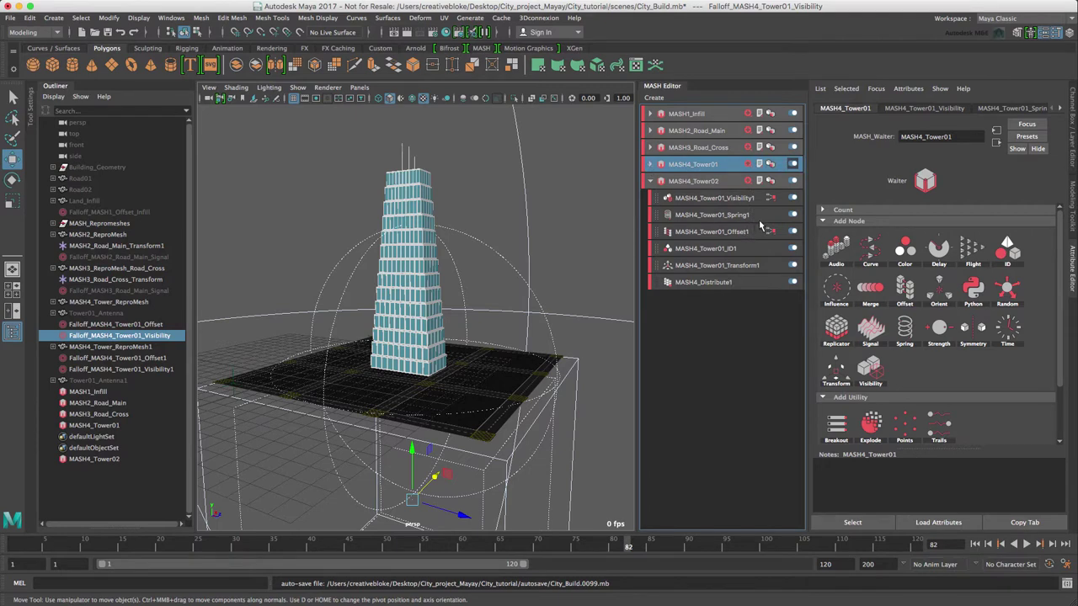
# Disable the Visibility, Spring, Offset and ID nodes of the duplicated MASH4_Tower02 network.
pyautogui.click(793, 198)
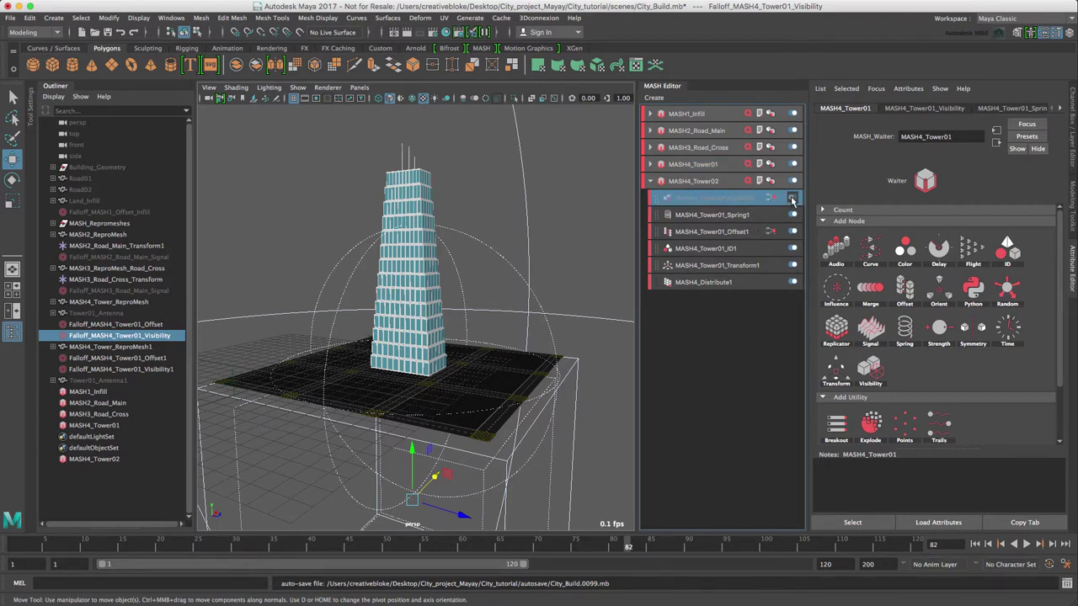
pyautogui.click(793, 215)
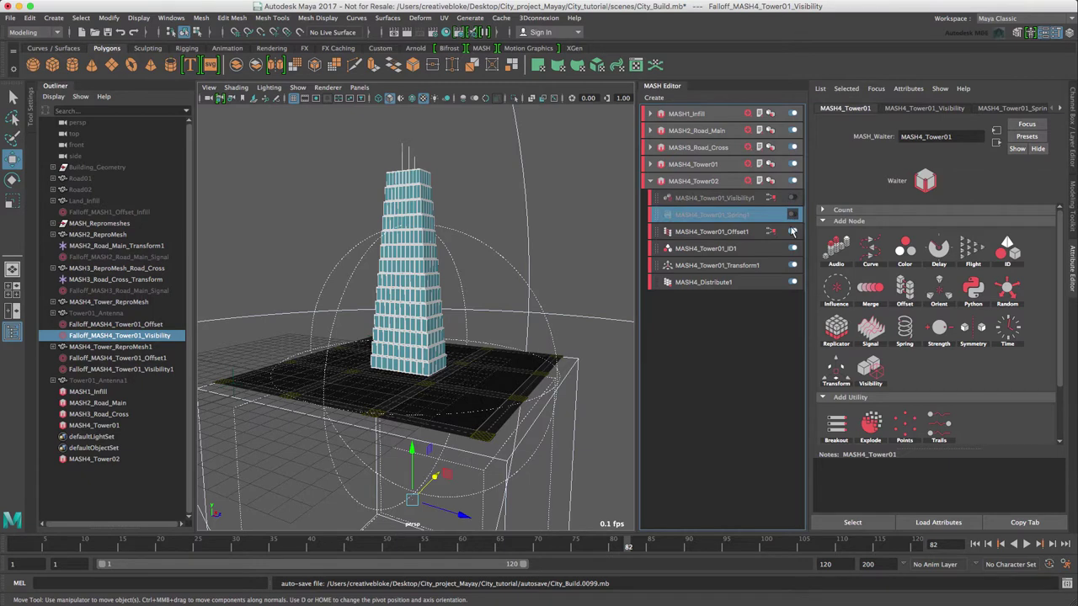
pyautogui.click(792, 232)
pyautogui.click(792, 249)
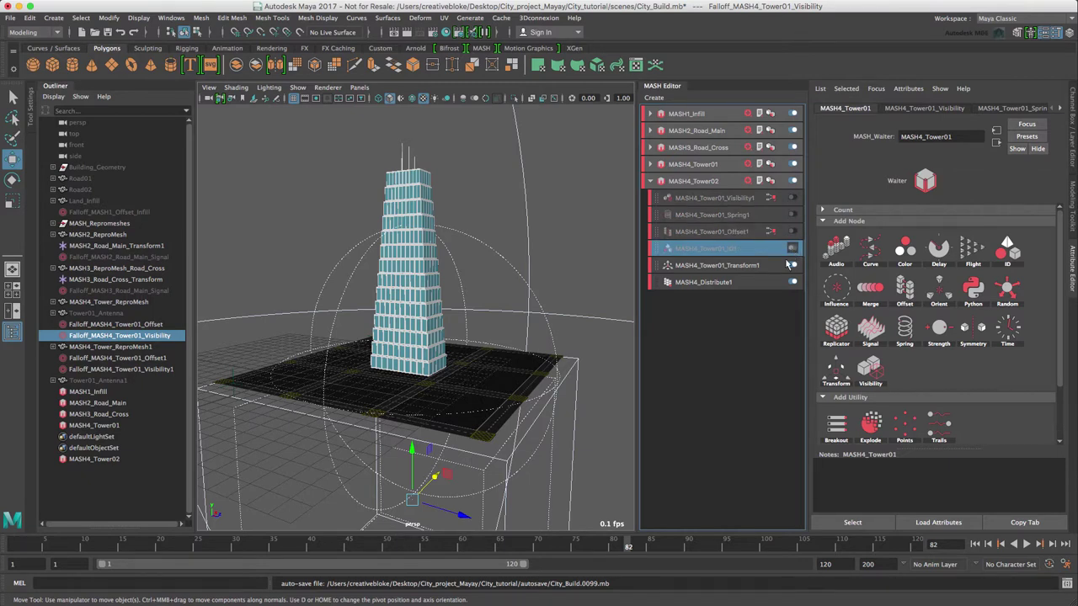
# Set the Z position of MASH4_Tower02's Transform node to 0.
pyautogui.click(728, 267)
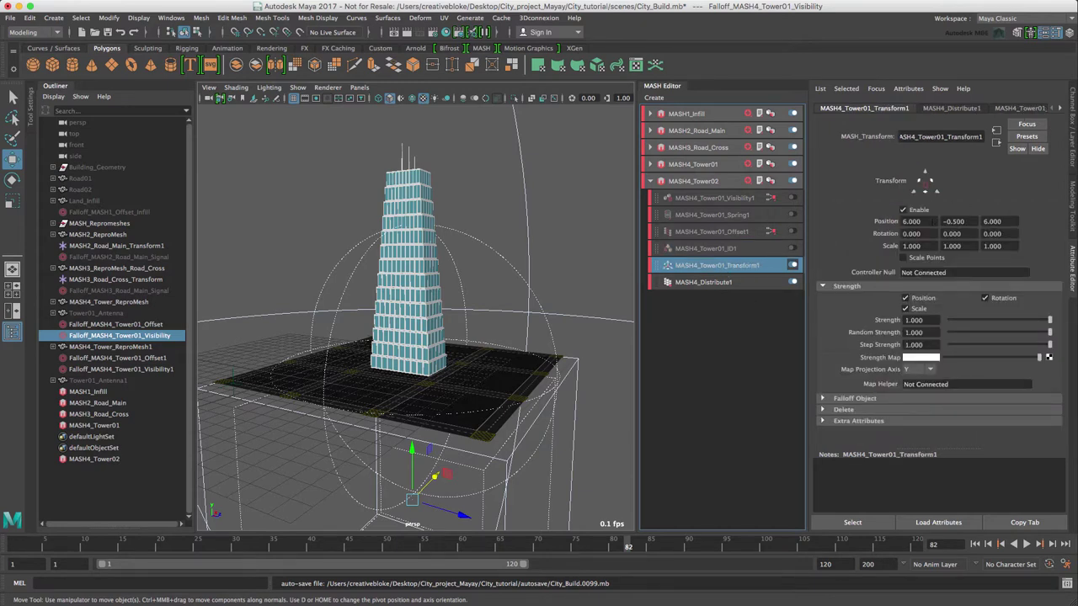
pyautogui.click(992, 220)
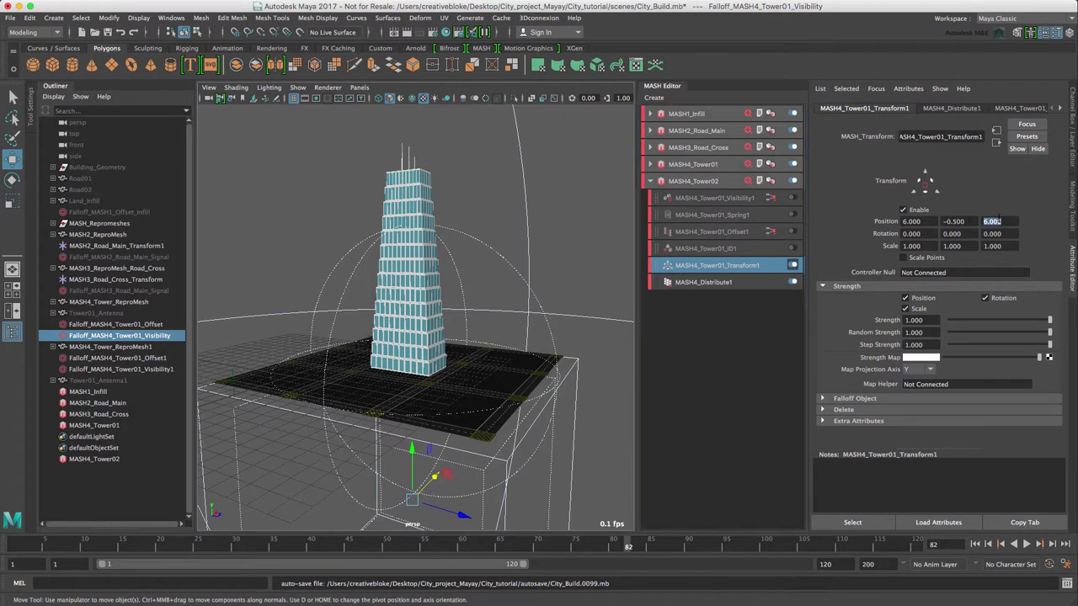
pyautogui.write('0')
pyautogui.press('Return')
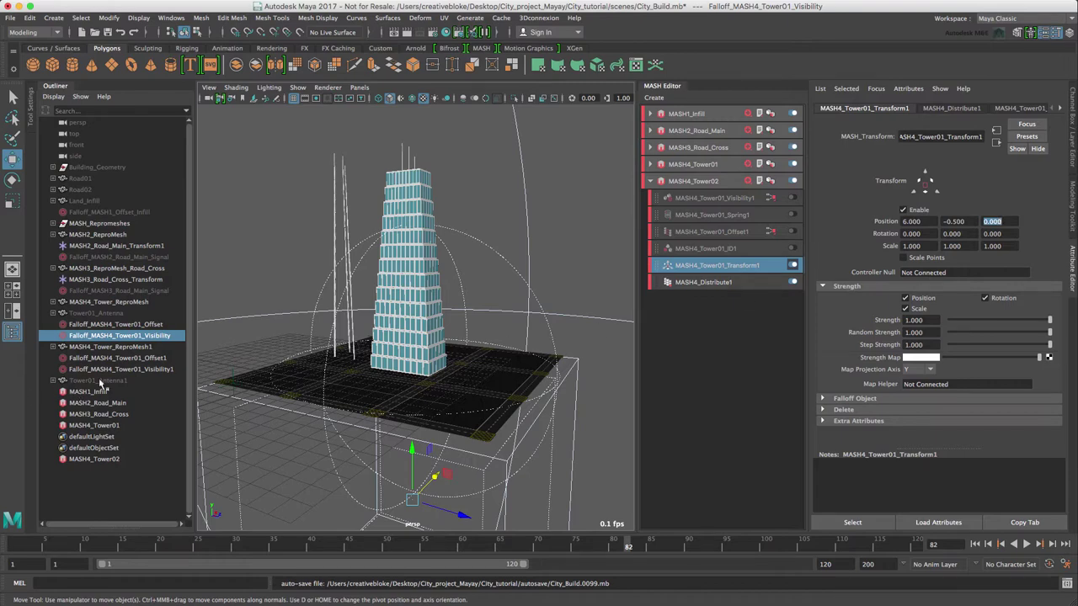
# Review the objects in MASH4_Tower02's Repro node and delete the duplicated antenna Tower01_Antenna1 from the scene.
pyautogui.click(694, 182)
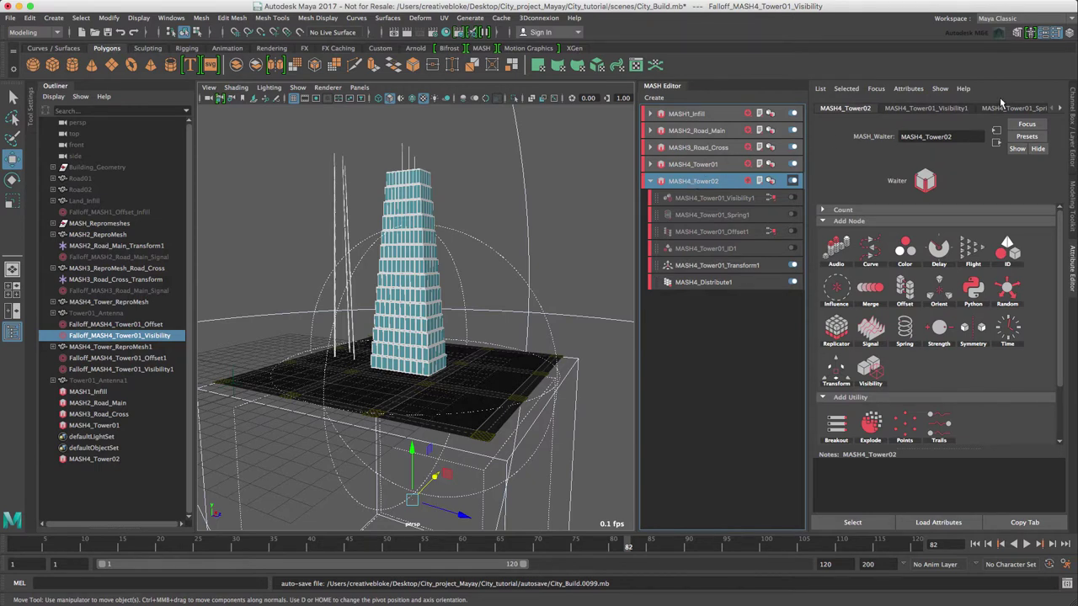
pyautogui.click(1061, 109)
pyautogui.click(1062, 109)
pyautogui.click(1062, 109)
pyautogui.click(1017, 109)
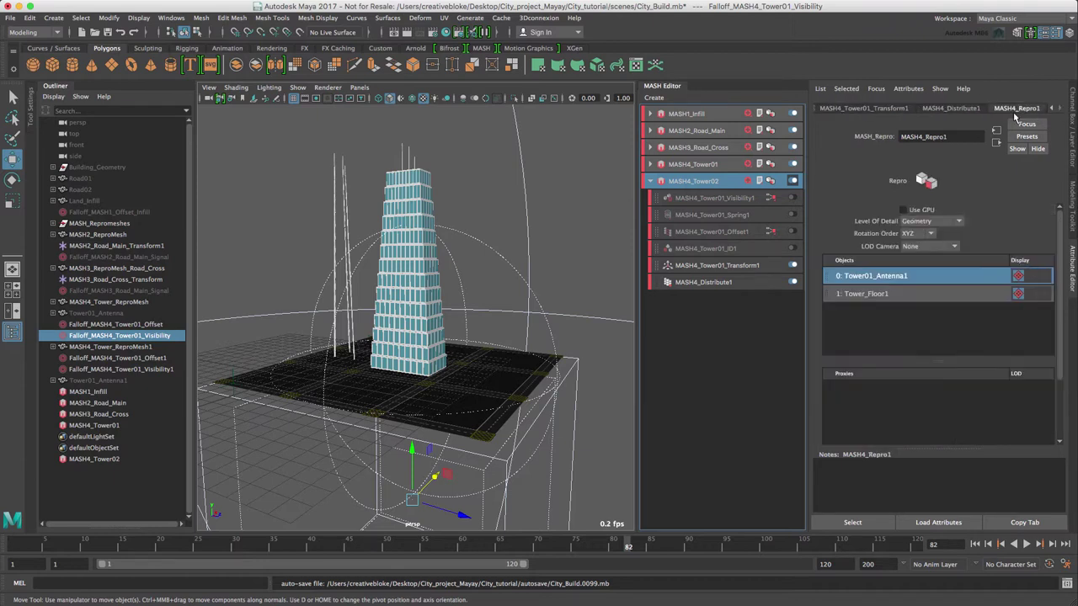
pyautogui.keyDown('shift'); pyautogui.click(888, 293); pyautogui.keyUp('shift')
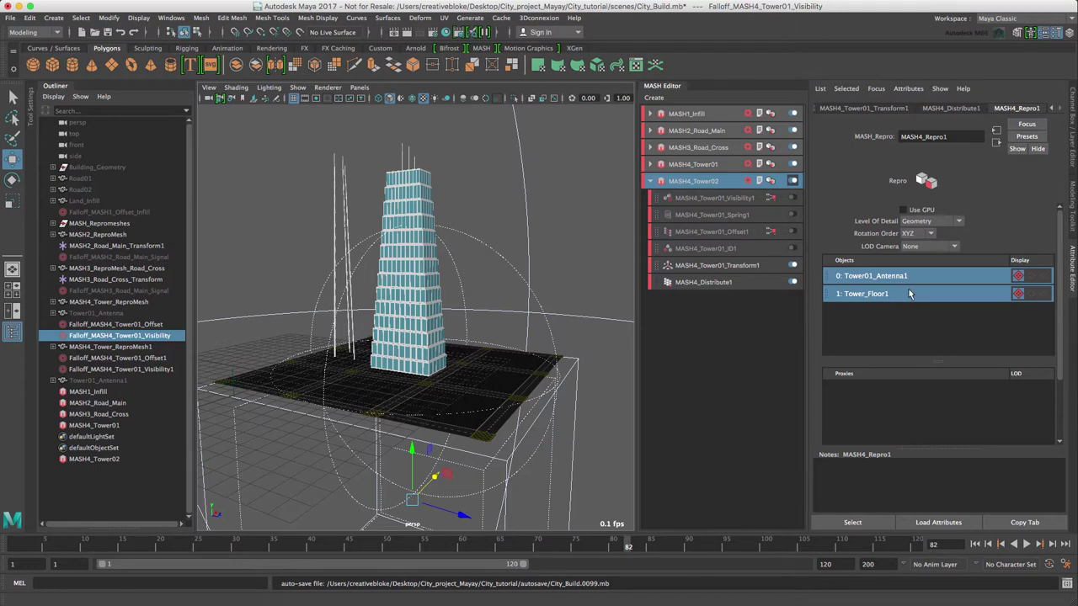
pyautogui.click(101, 382)
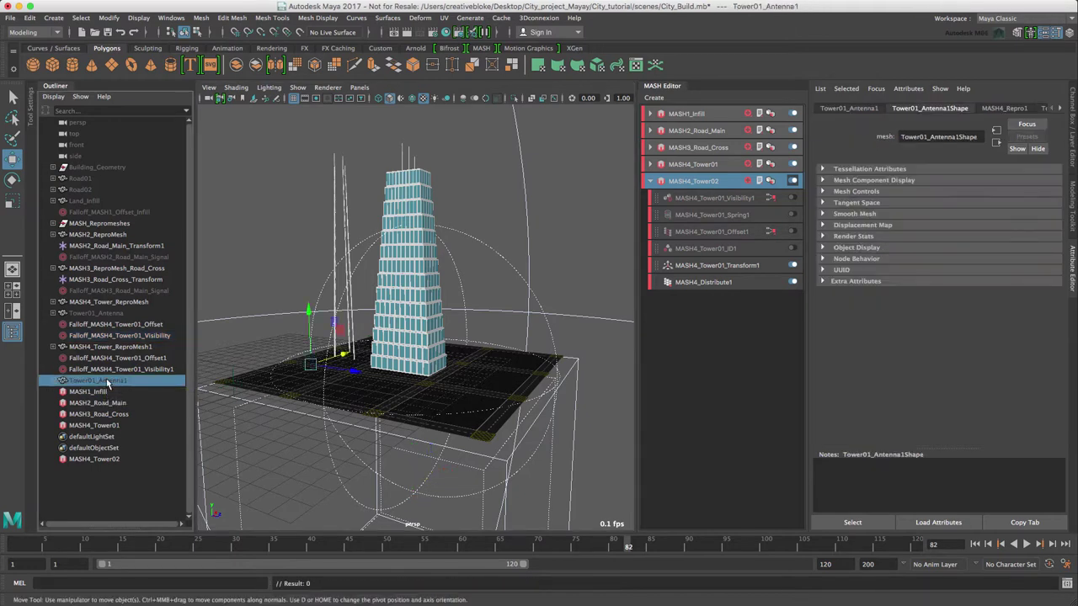
pyautogui.press('Delete')
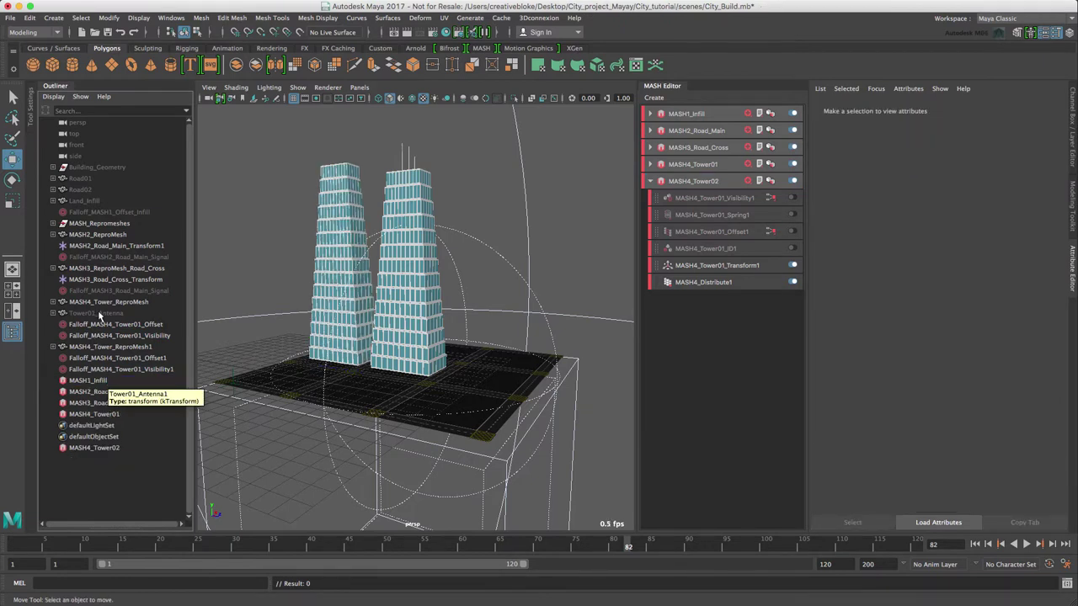
# Delete the duplicated Tower_Floor1 mesh from the Building_Geometry group.
pyautogui.click(52, 167)
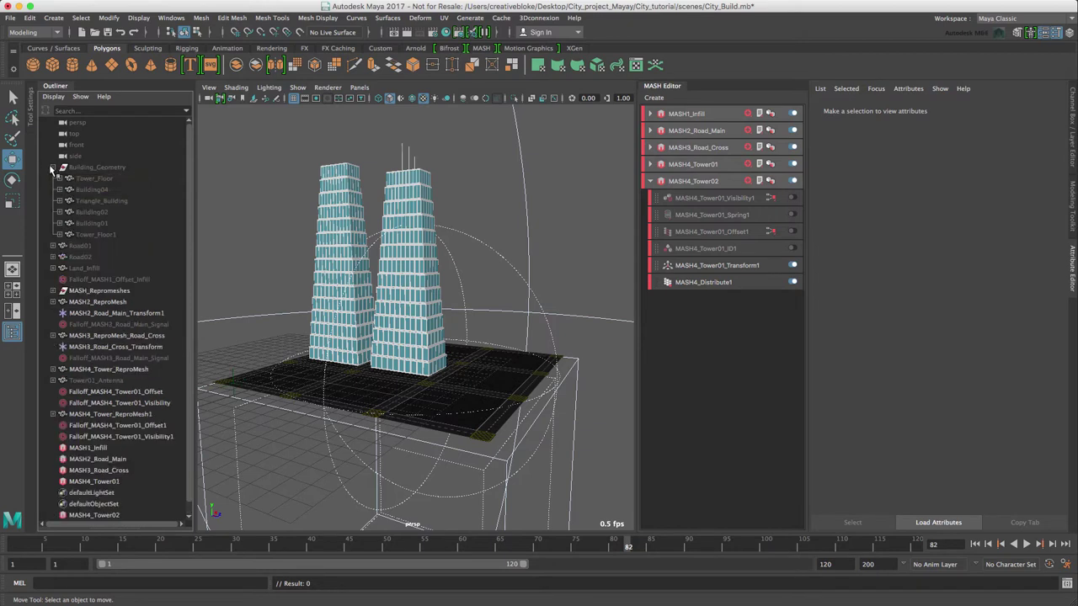
pyautogui.click(107, 236)
pyautogui.press('Delete')
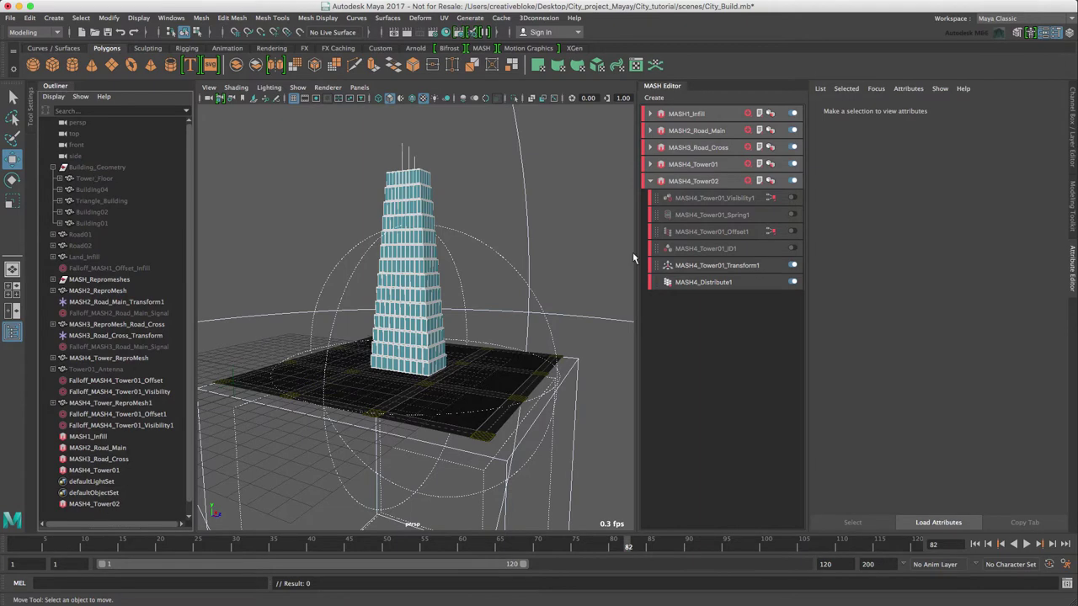
# Add the original Tower_Floor mesh to the object list of MASH4_Tower02's Repro node, MASH4_Repro1.
pyautogui.click(711, 181)
pyautogui.click(737, 283)
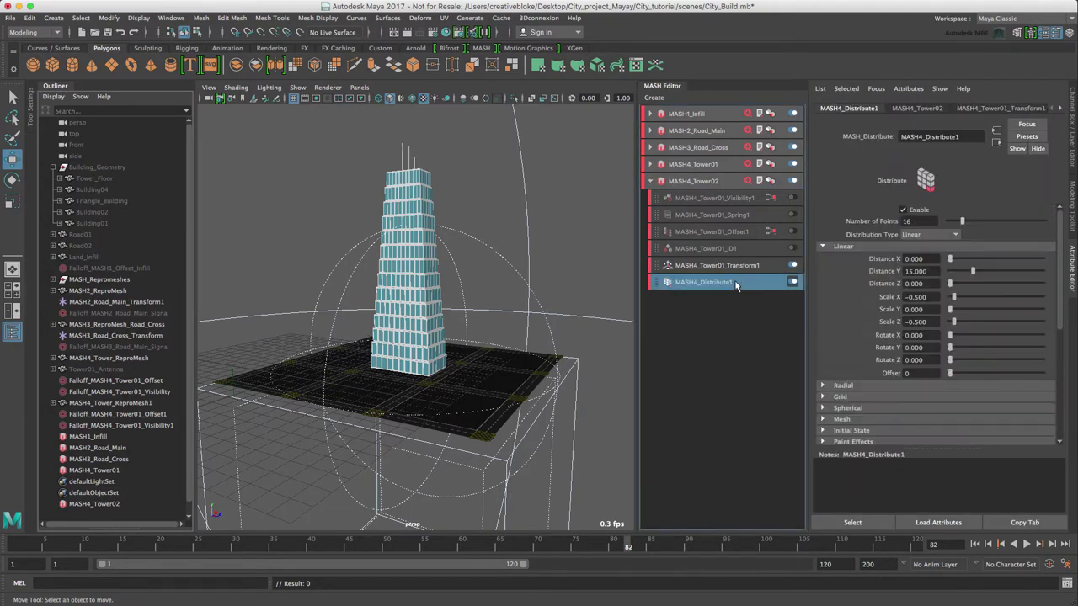
pyautogui.click(1060, 110)
pyautogui.click(1060, 109)
pyautogui.click(1060, 109)
pyautogui.click(1009, 110)
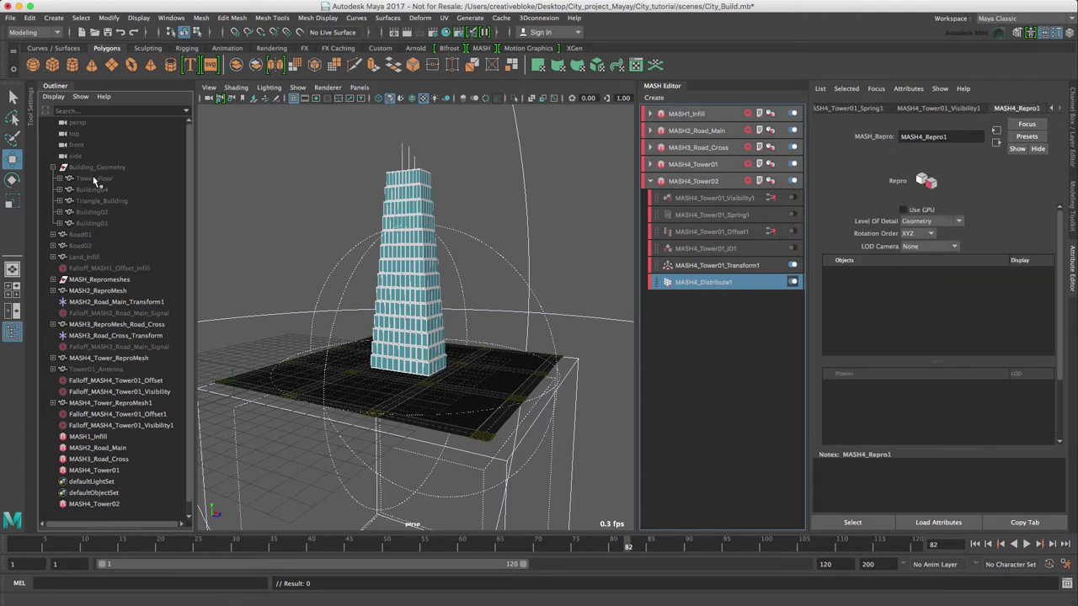
pyautogui.moveTo(94, 179); pyautogui.dragTo(894, 293)
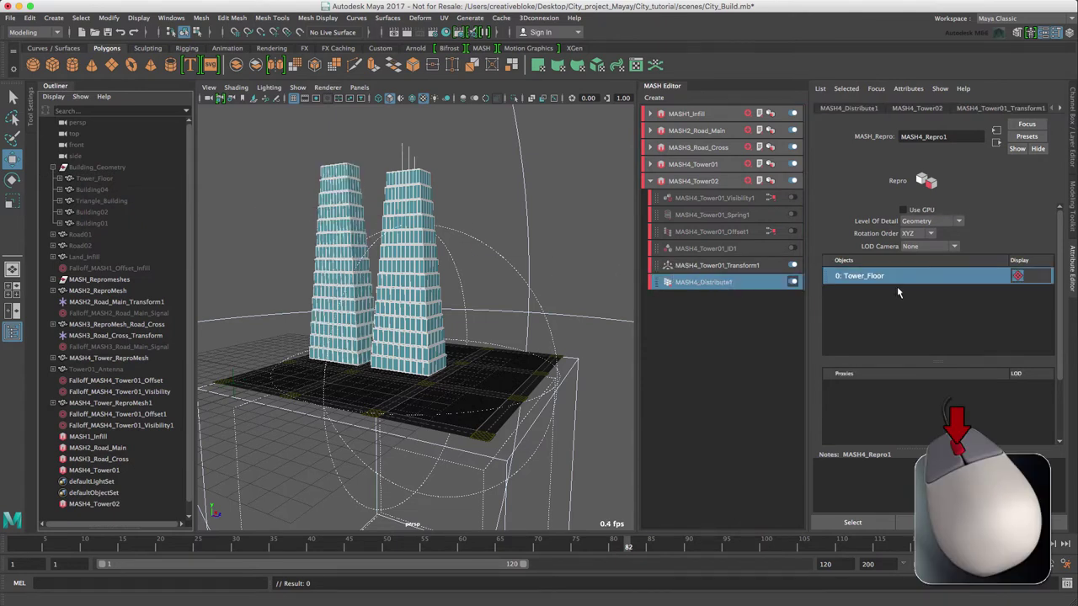
# Delete the duplicated falloff Falloff_MASH4_Tower01_Visibility1 and select the original Falloff_MASH4_Tower01_Offset.
pyautogui.click(154, 427)
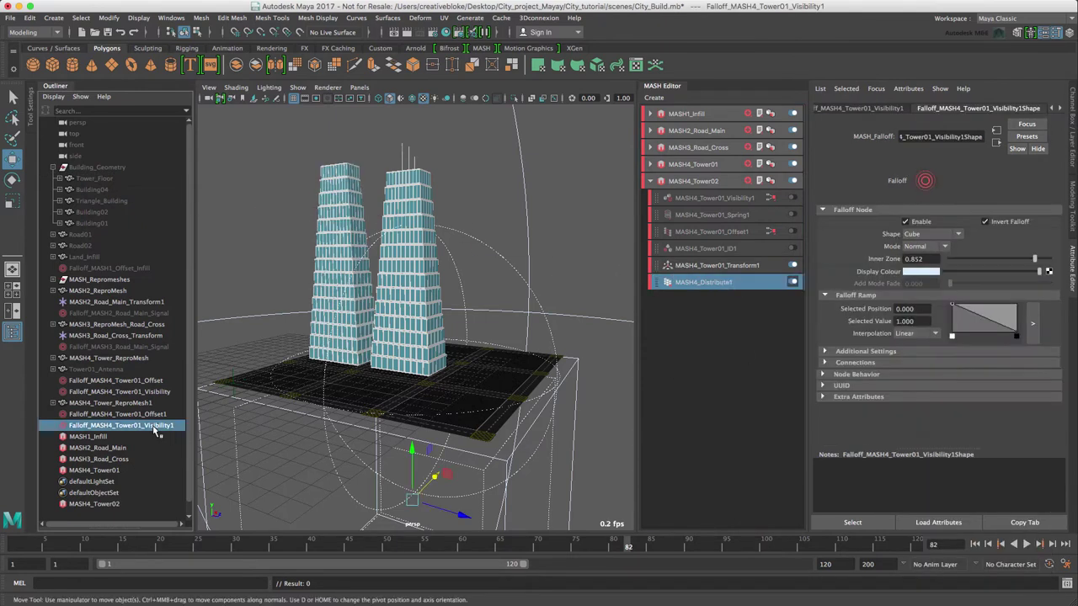
pyautogui.press('Delete')
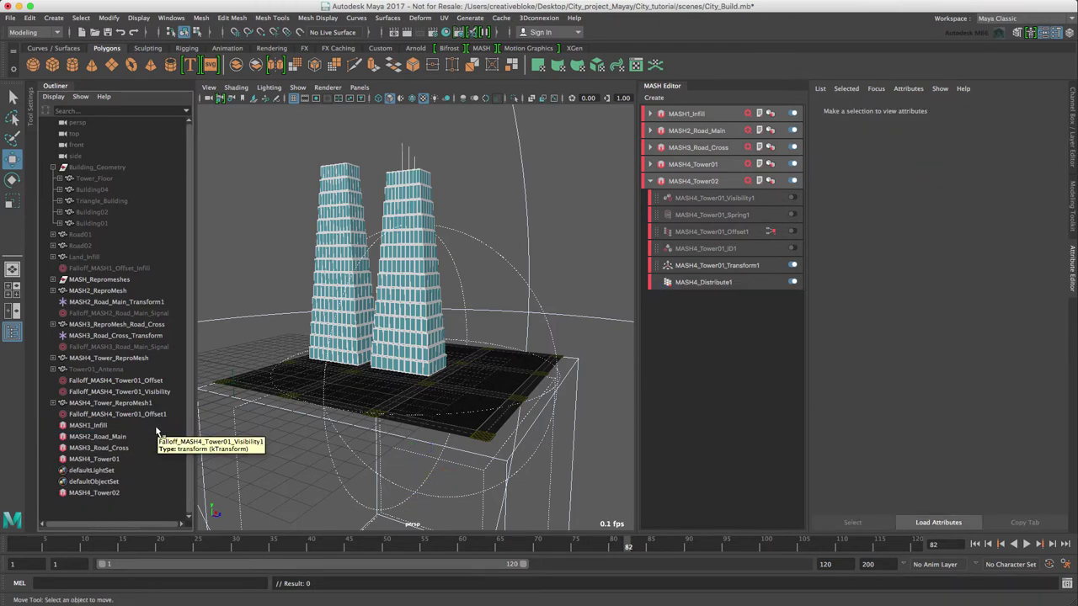
pyautogui.click(155, 416)
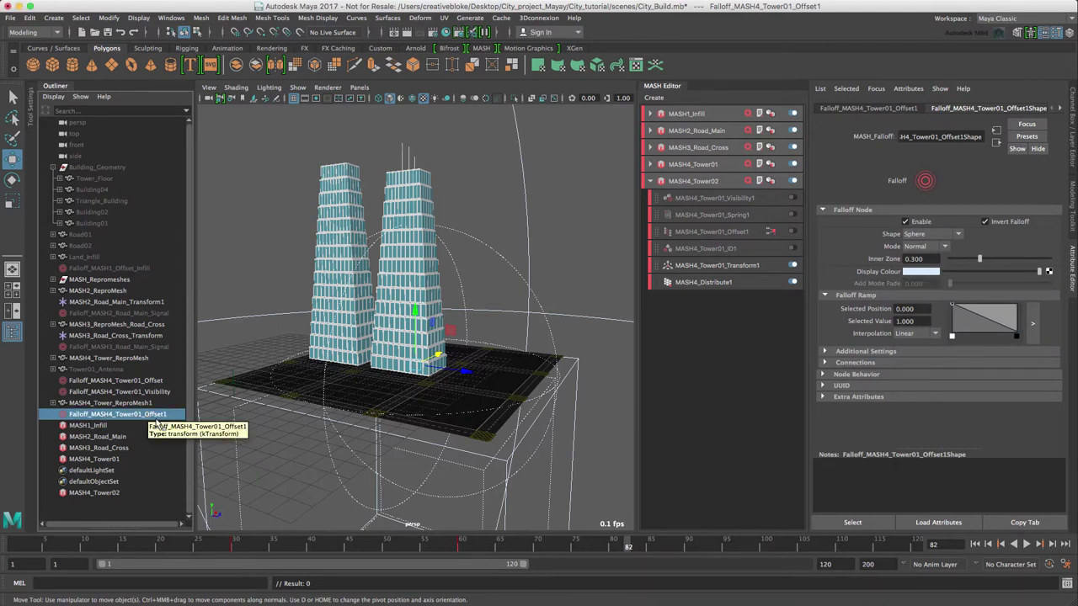
pyautogui.click(155, 391)
pyautogui.click(156, 381)
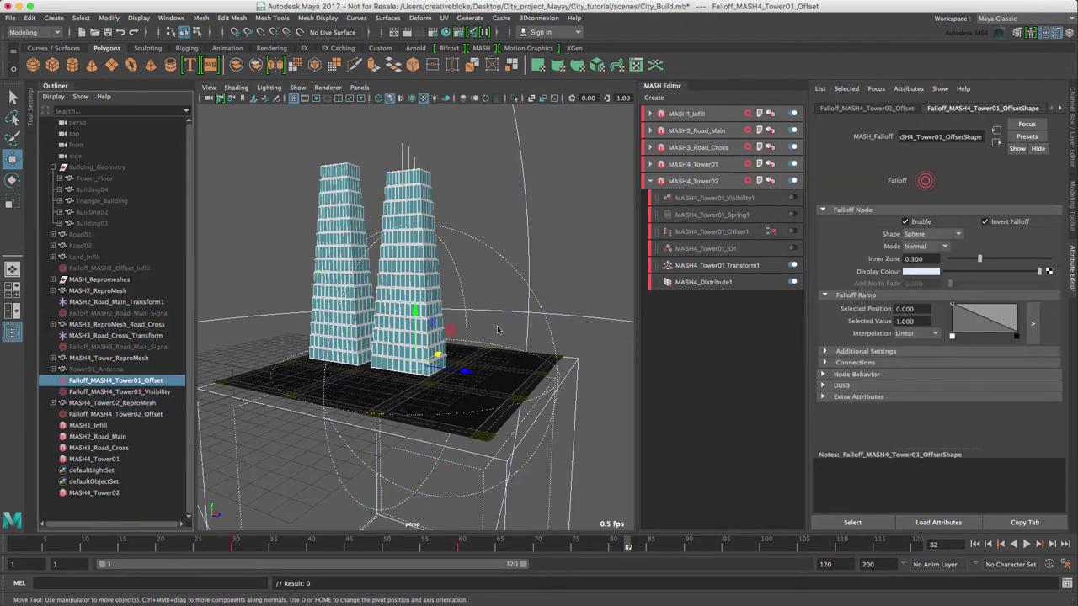
# Set MASH4_Distribute1 to 10 points with a Y distance of 9.
pyautogui.click(726, 285)
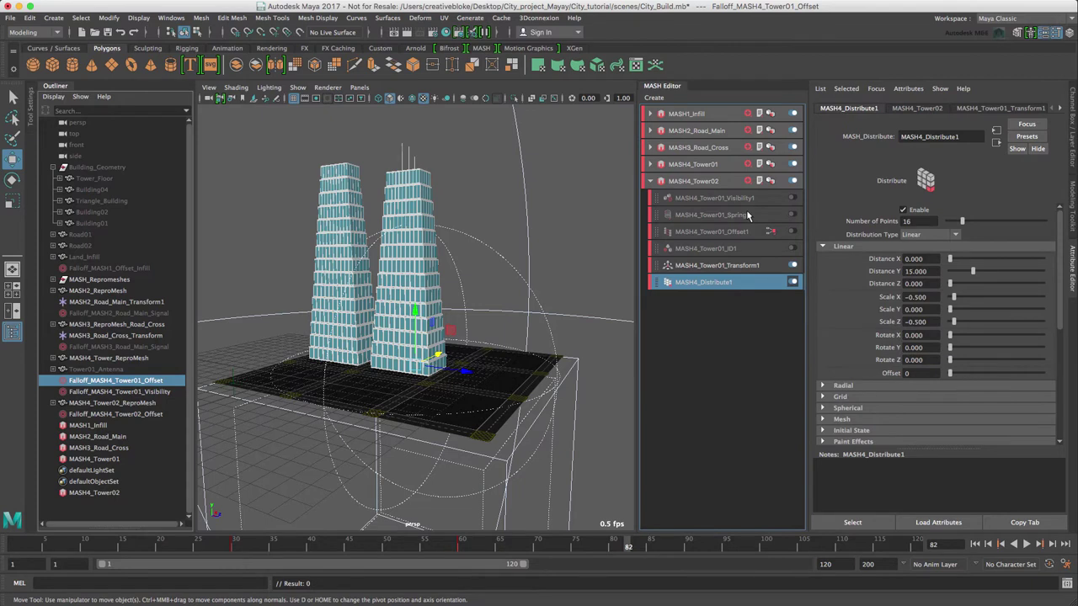
pyautogui.doubleClick(907, 221)
pyautogui.write('10')
pyautogui.press('Return')
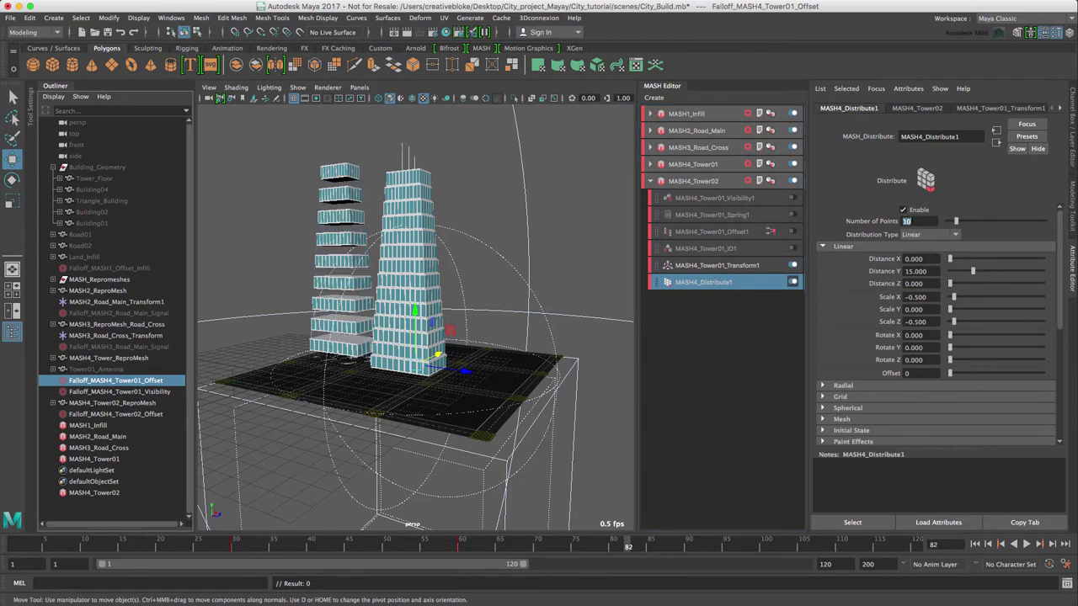
pyautogui.doubleClick(915, 271)
pyautogui.write('9')
pyautogui.press('Return')
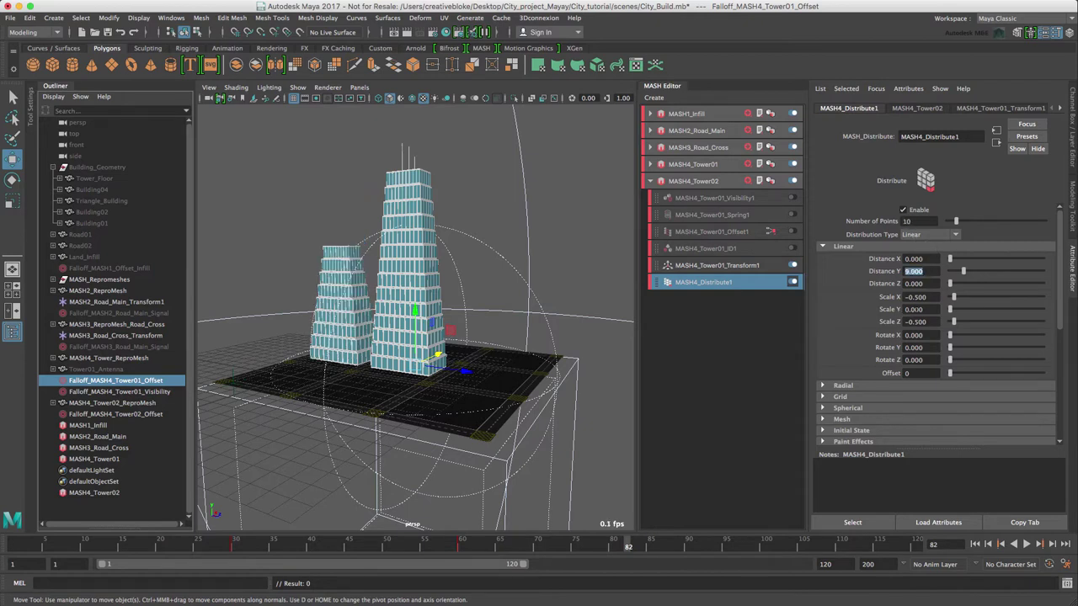
# Set the X and Z scale of MASH4_Distribute1's linear distribution to 0.
pyautogui.doubleClick(915, 296)
pyautogui.write('0')
pyautogui.press('Tab')
pyautogui.press('Tab')
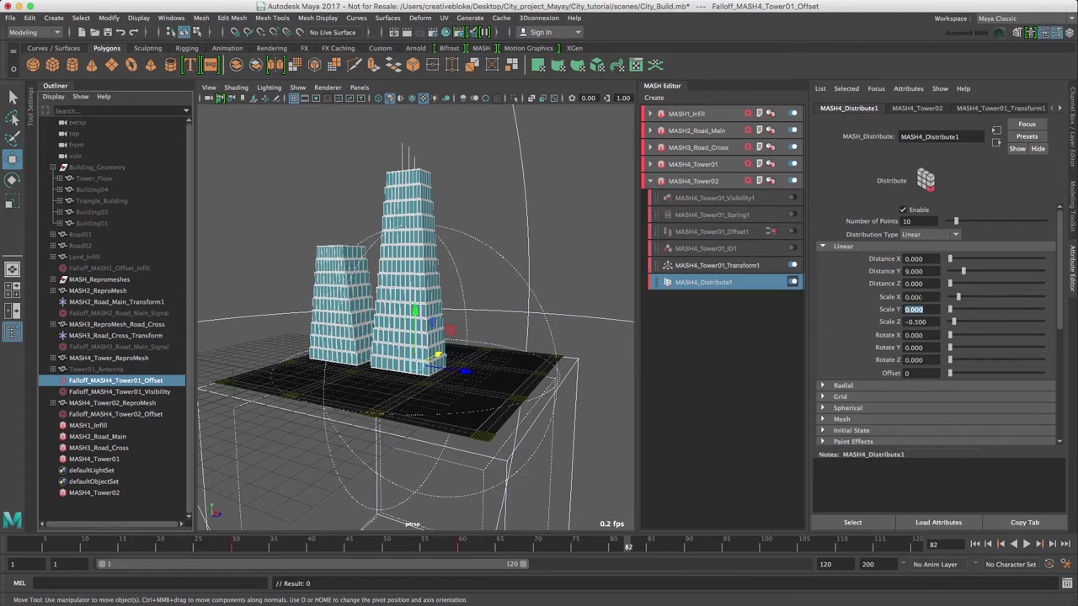
pyautogui.write('0')
pyautogui.press('Return')
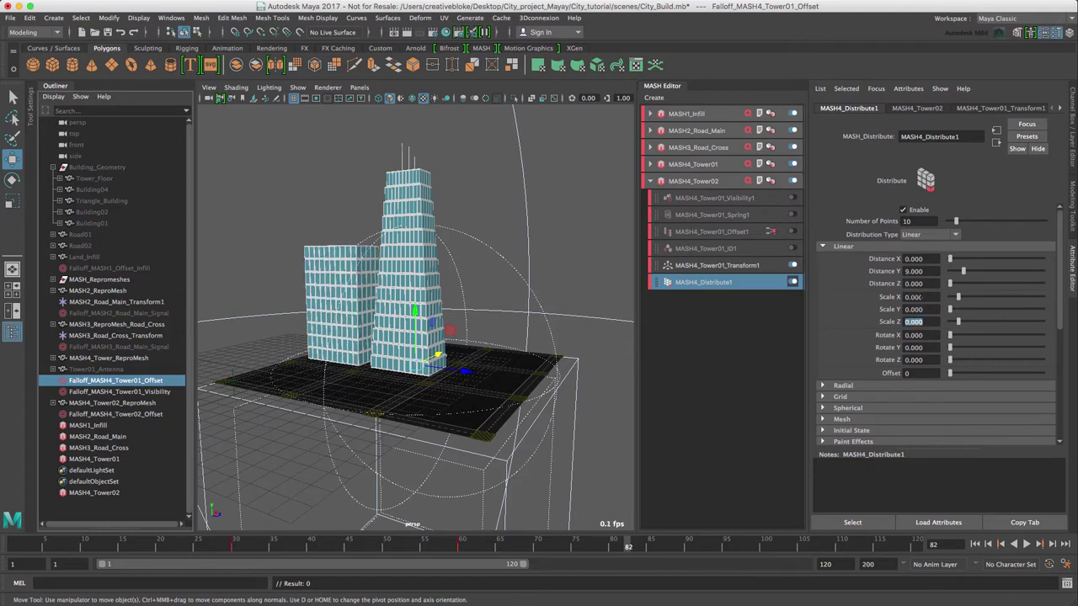
# Scale MASH4_Tower01_Transform1 to 0.8 on all three axes.
pyautogui.click(738, 267)
pyautogui.doubleClick(912, 246)
pyautogui.write('.8')
pyautogui.press('Tab')
pyautogui.write('.8')
pyautogui.press('Tab')
pyautogui.write('.8')
pyautogui.press('Return')
# Try a Z position of 1.5 for MASH4_Tower01_Transform1.
pyautogui.keyDown('alt'); pyautogui.moveTo(396, 337); pyautogui.dragTo(430, 339); pyautogui.keyUp('alt')
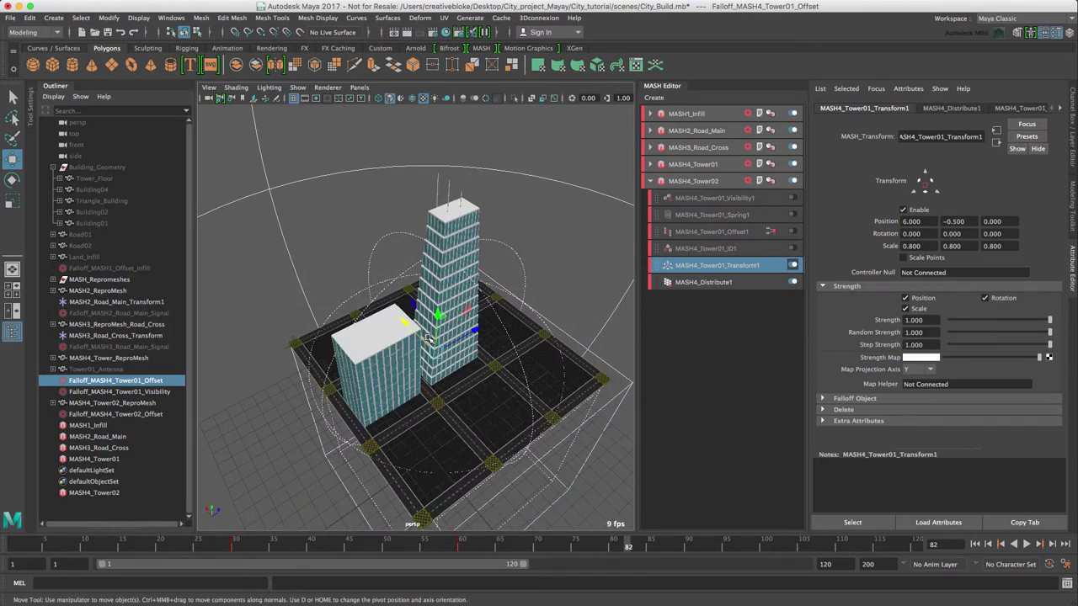
pyautogui.doubleClick(992, 221)
pyautogui.write('1.5')
pyautogui.press('Return')
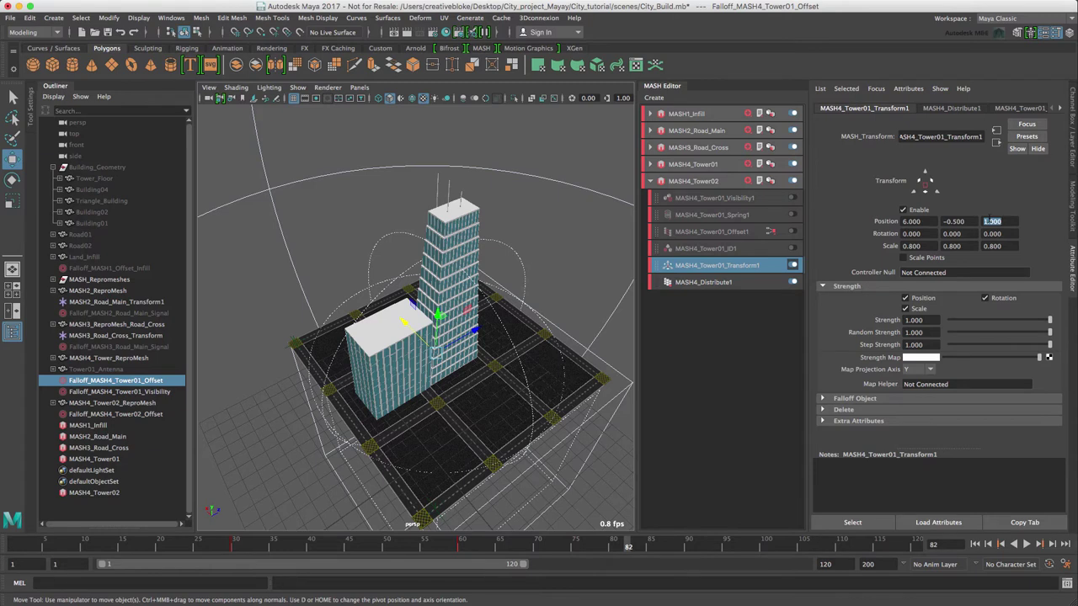
# Set the Z position of MASH4_Tower01_Transform1 to 1 and its Y rotation to 90.
pyautogui.click(952, 233)
pyautogui.write('90')
pyautogui.press('Return')
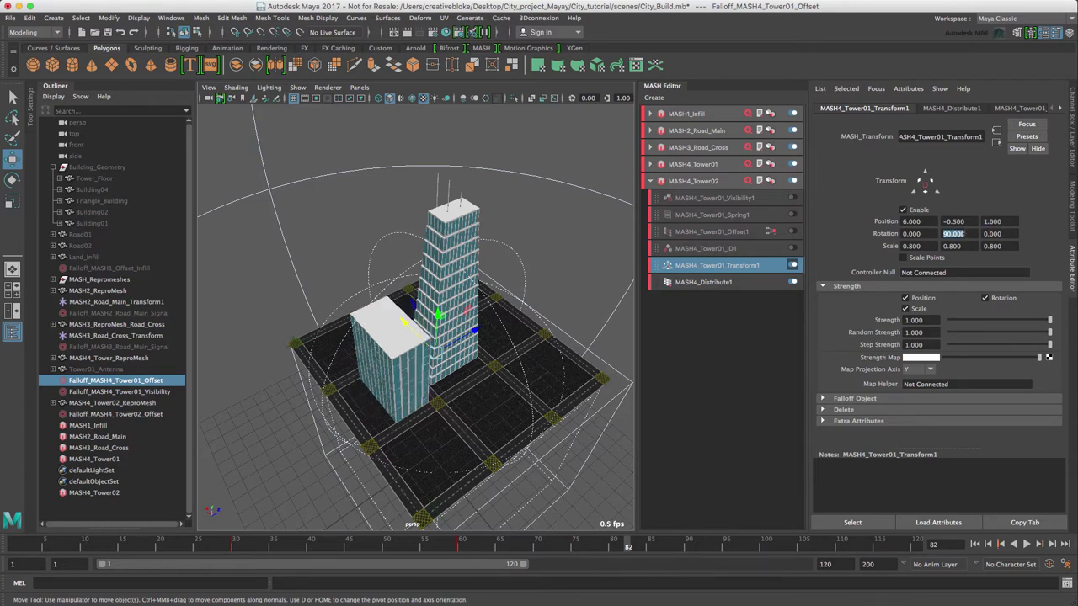
# Re-enable MASH4_Tower02's Offset and Spring nodes and preview the animation from the first frame.
pyautogui.click(792, 231)
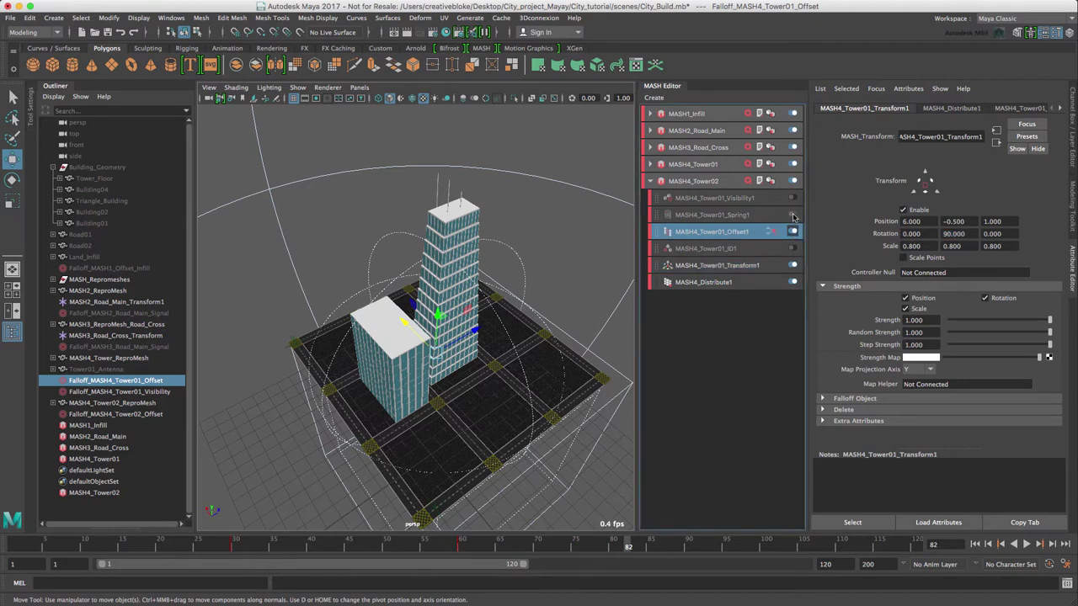
pyautogui.click(792, 215)
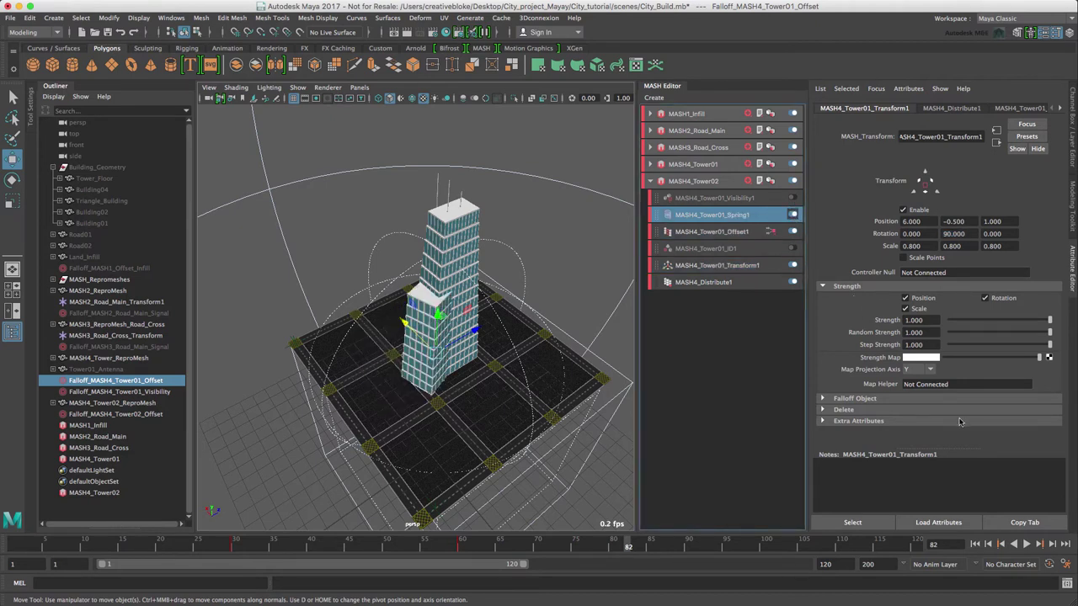
pyautogui.click(976, 544)
pyautogui.click(1026, 544)
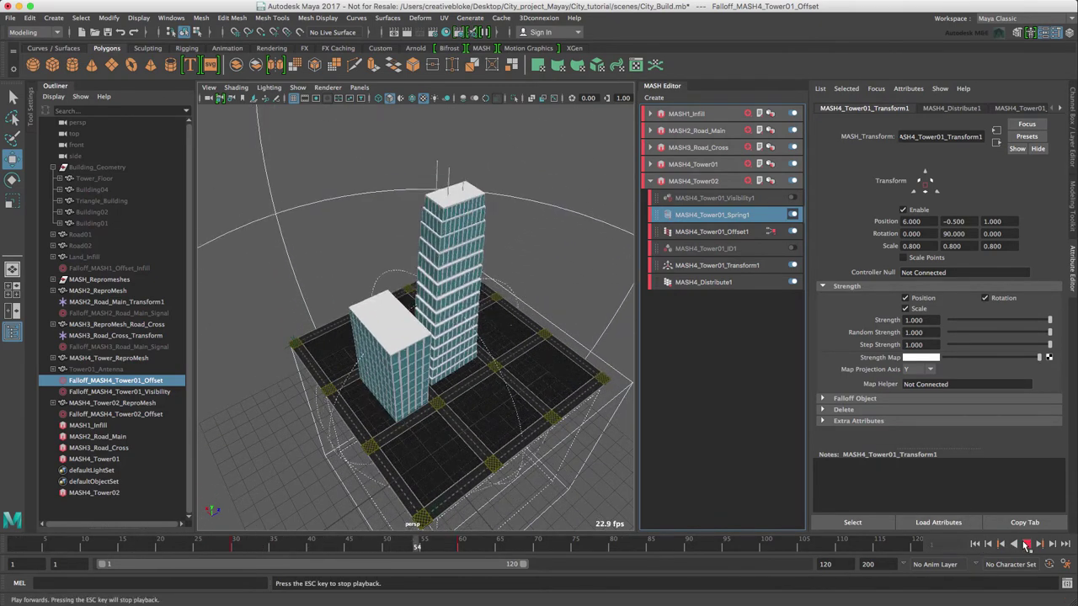
pyautogui.click(1027, 544)
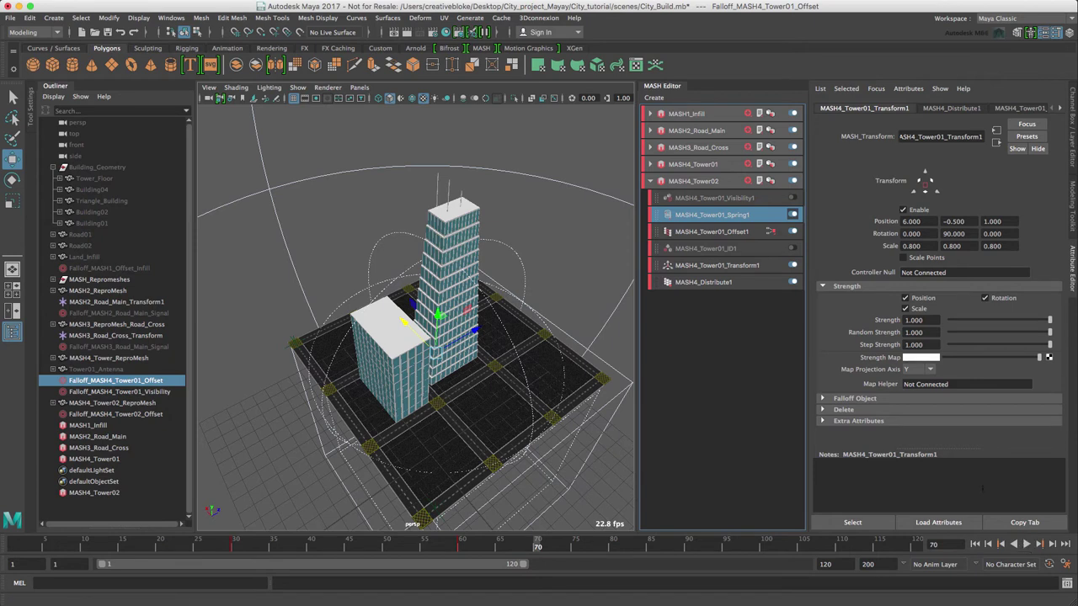
# Shift both Falloff_MASH4_Tower02_Offset keyframes about 13 frames later and preview the animation from the first frame.
pyautogui.click(151, 414)
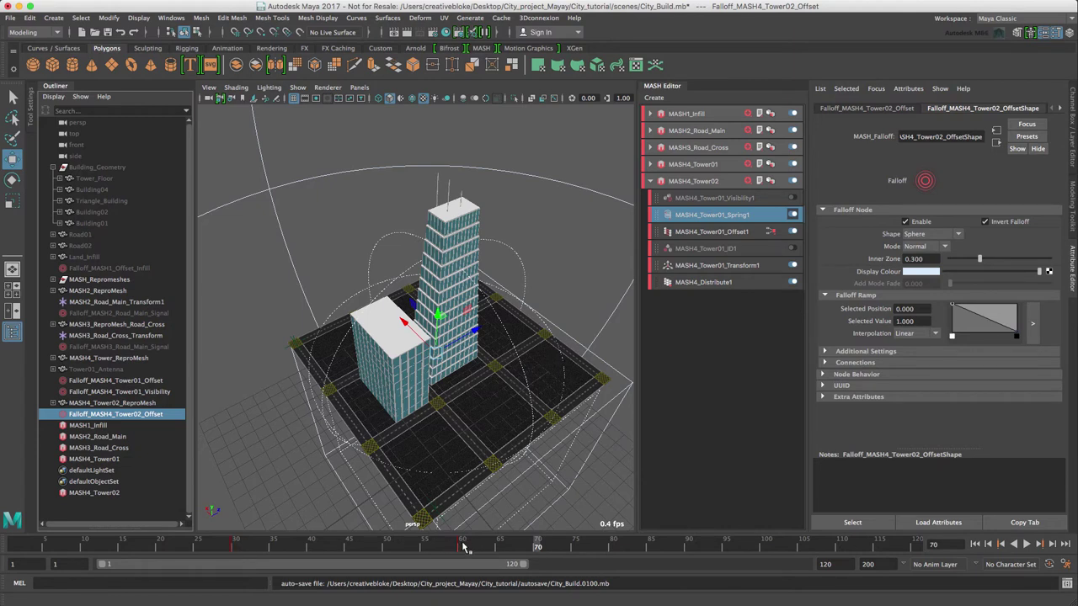
pyautogui.keyDown('shift'); pyautogui.moveTo(472, 547); pyautogui.dragTo(213, 548); pyautogui.keyUp('shift')
pyautogui.hotkey('alt', 'v')
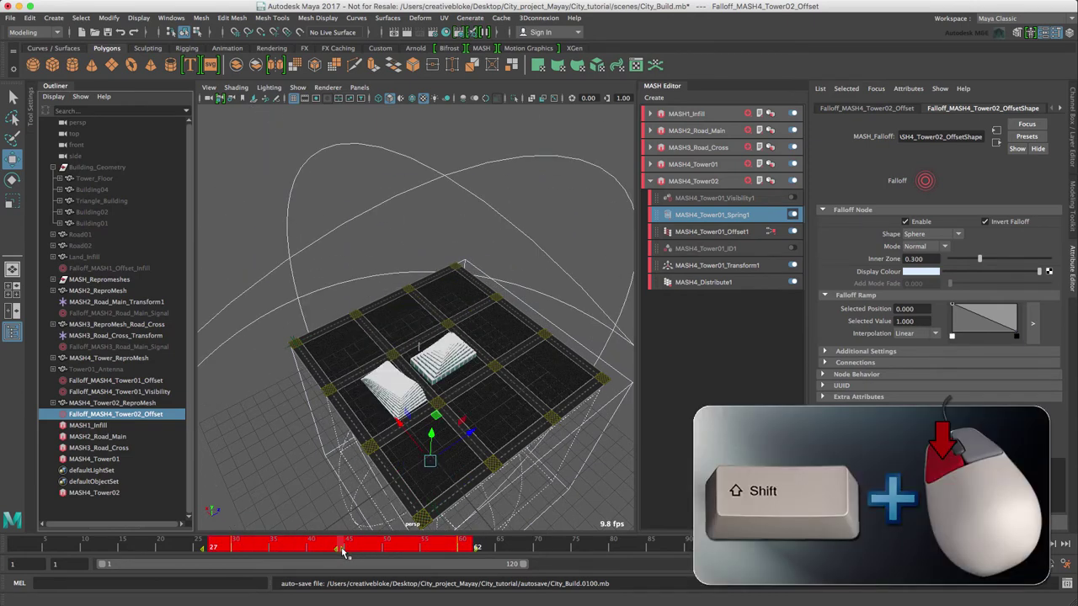
pyautogui.moveTo(342, 550); pyautogui.dragTo(441, 549)
pyautogui.hotkey('alt', 'v')
pyautogui.click(975, 545)
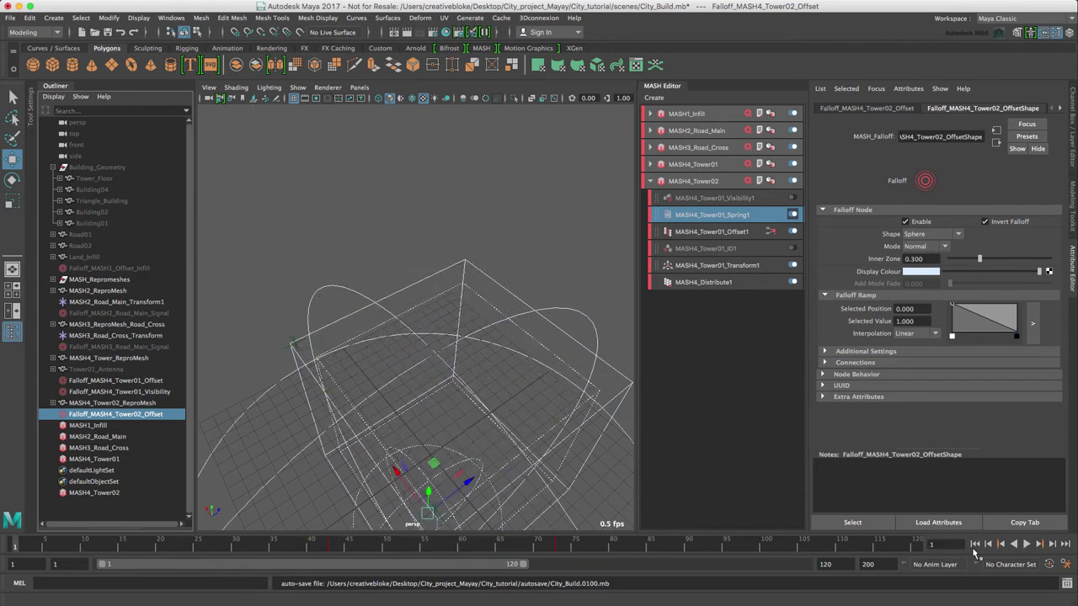
pyautogui.click(1027, 545)
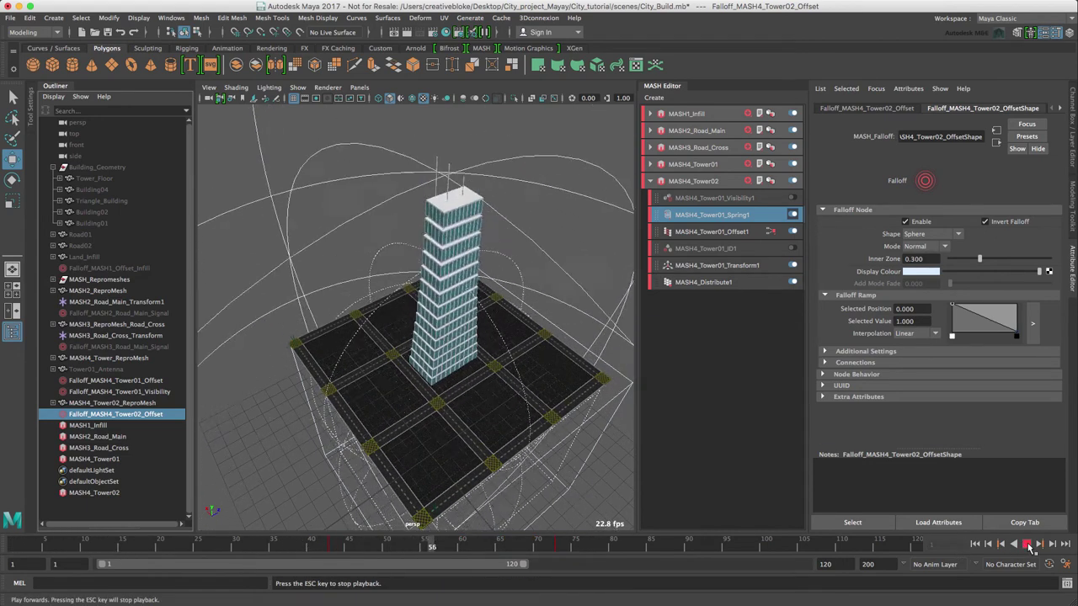
pyautogui.click(1028, 545)
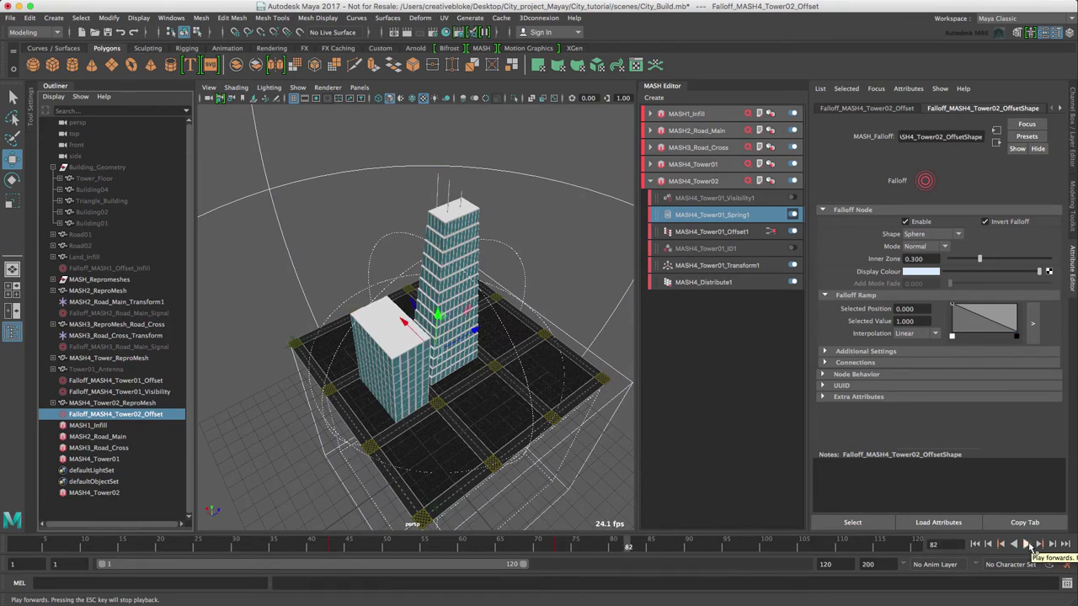
# Enable MASH4_Tower02's Visibility node, connect Falloff_MASH4_Tower01_Visibility as its falloff object, and play the animation from the first frame.
pyautogui.click(730, 198)
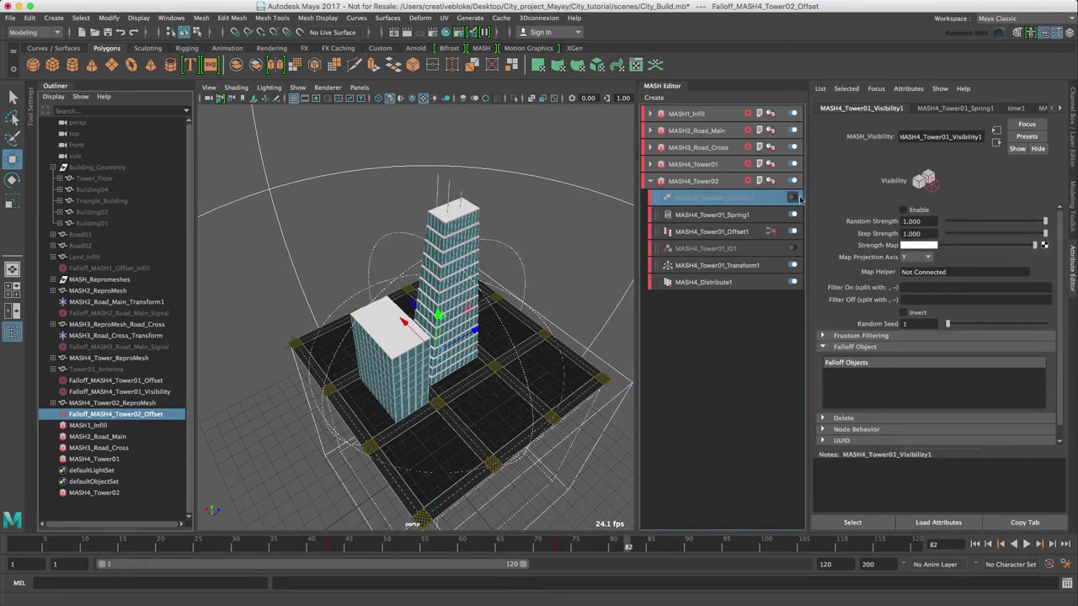
pyautogui.click(792, 198)
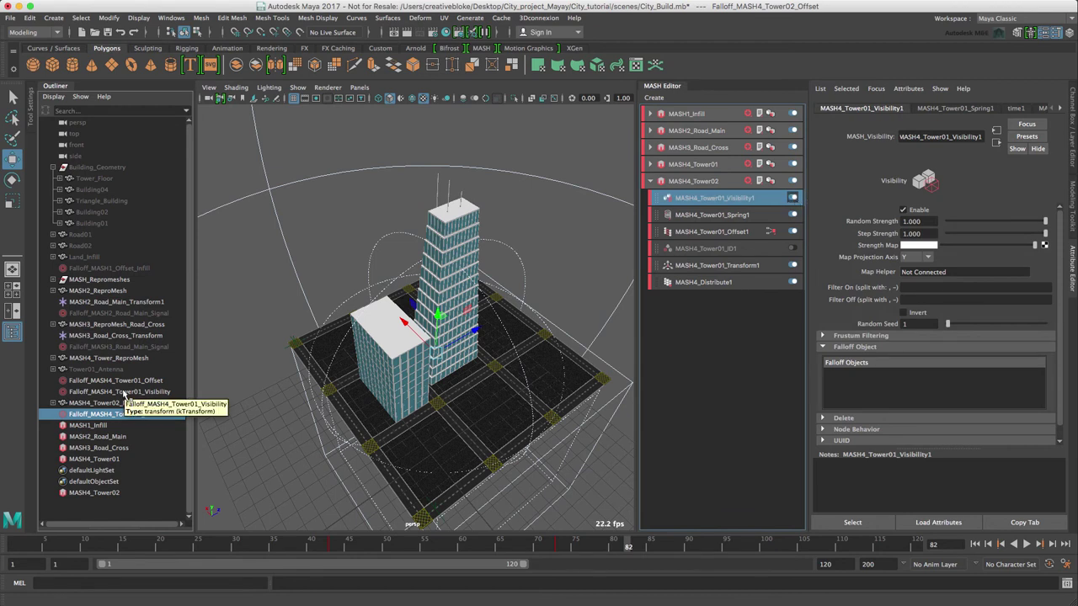
pyautogui.moveTo(125, 395); pyautogui.dragTo(884, 396, button='middle')
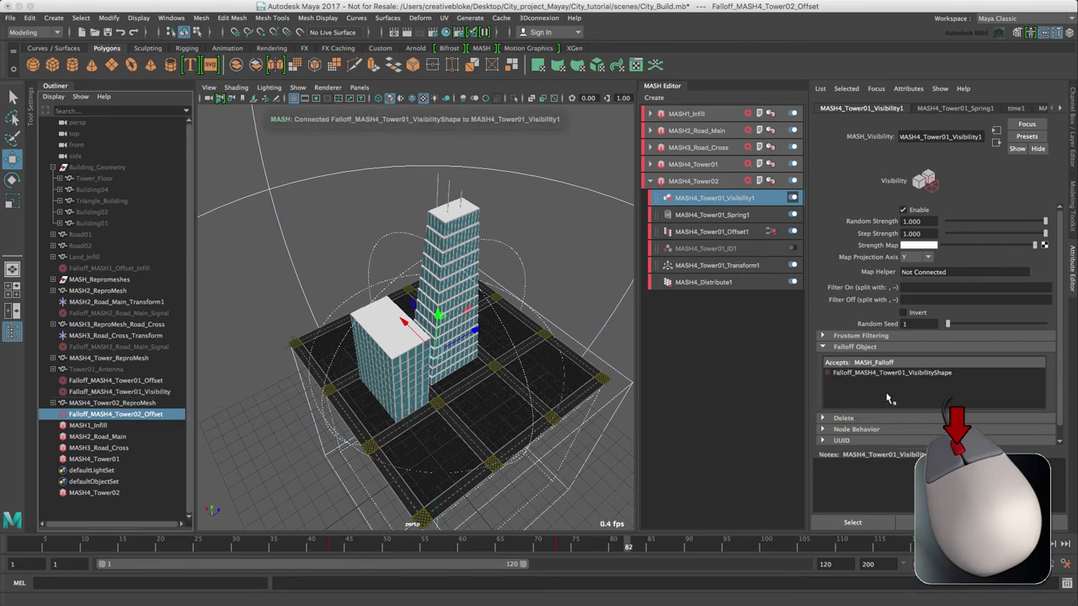
pyautogui.keyDown('alt'); pyautogui.moveTo(471, 396); pyautogui.dragTo(510, 437); pyautogui.keyUp('alt')
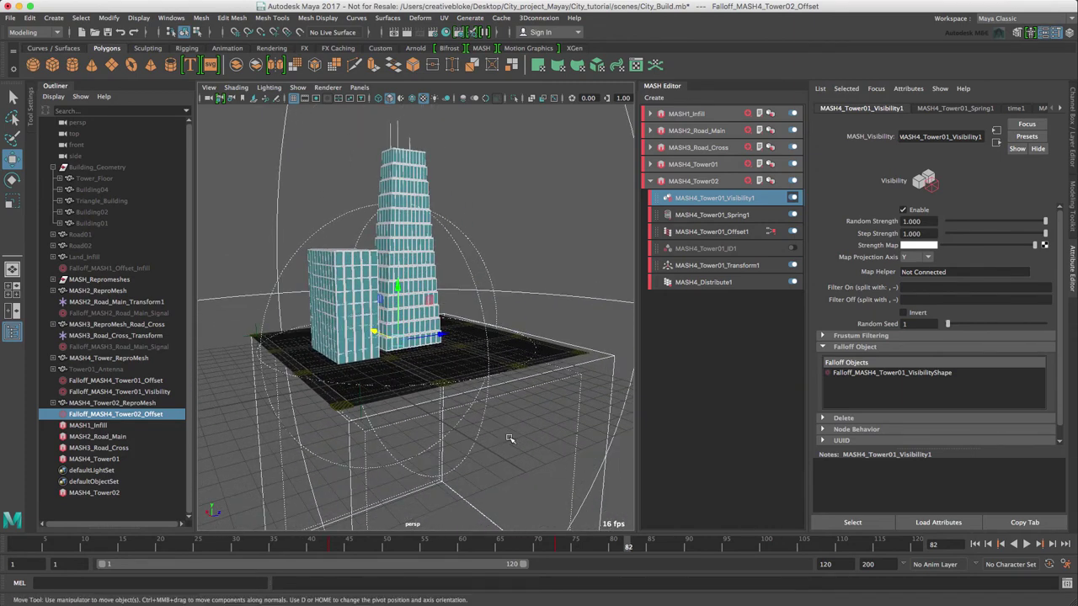
pyautogui.click(976, 544)
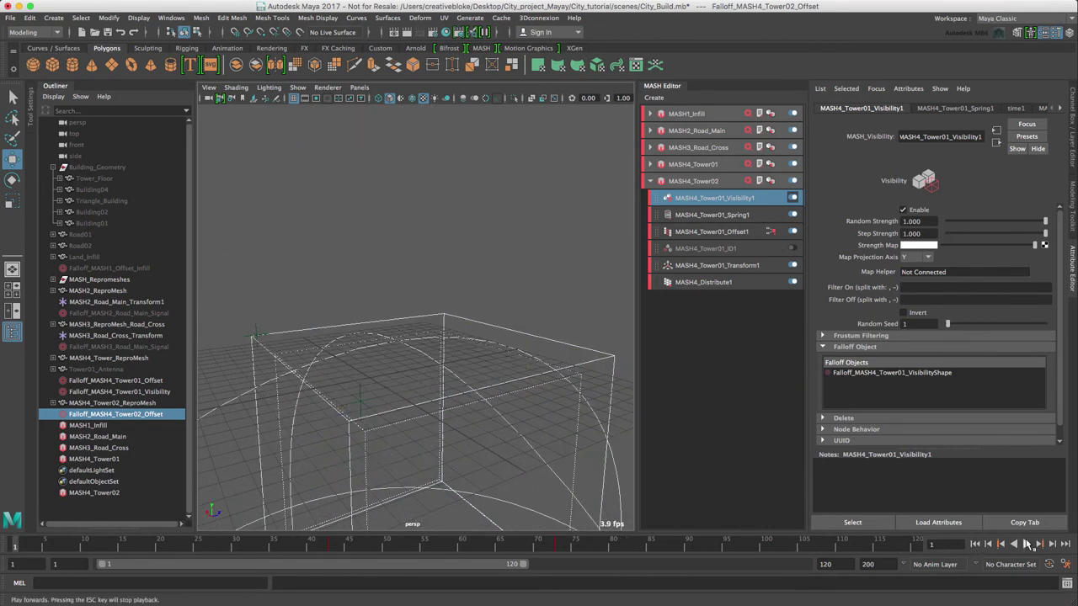
pyautogui.click(1029, 545)
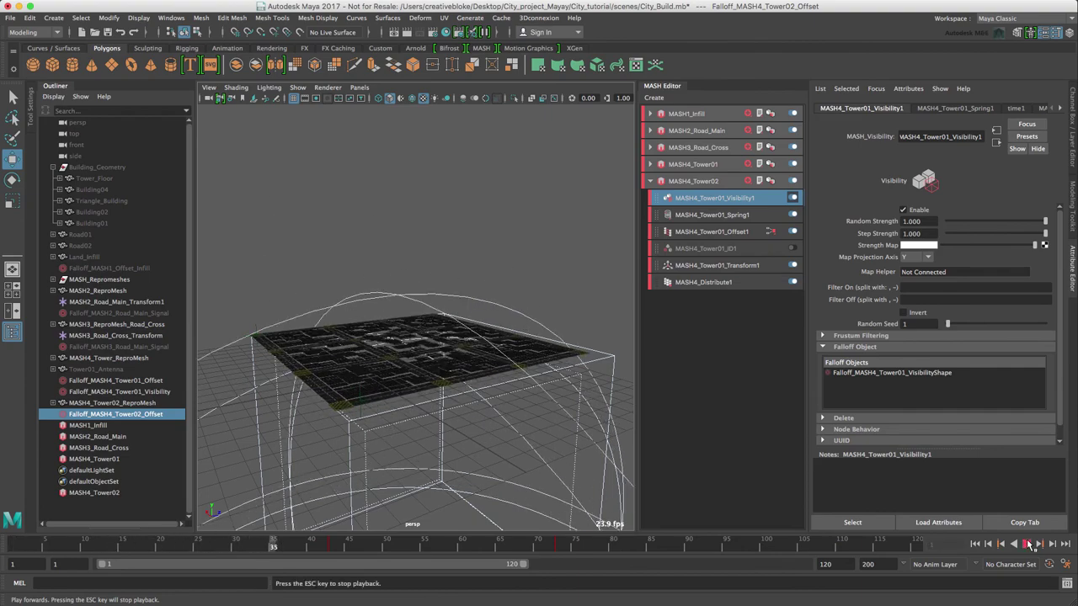